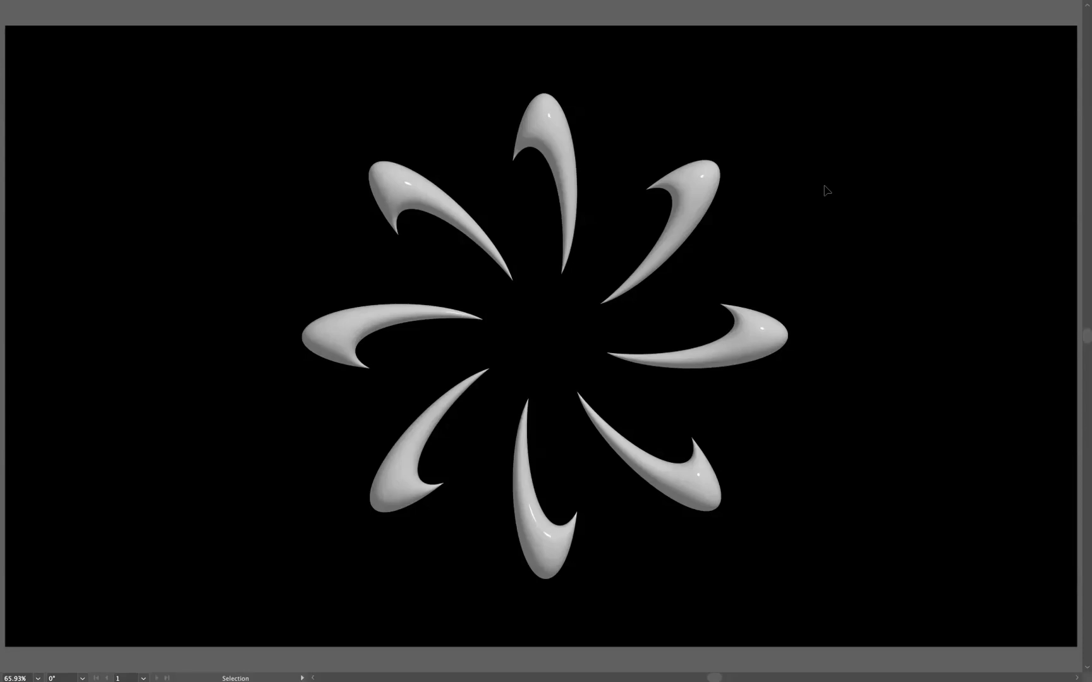
# - Leave full-screen view and delete the existing ring of inflated shapes from the black artboard
pyautogui.press('f')
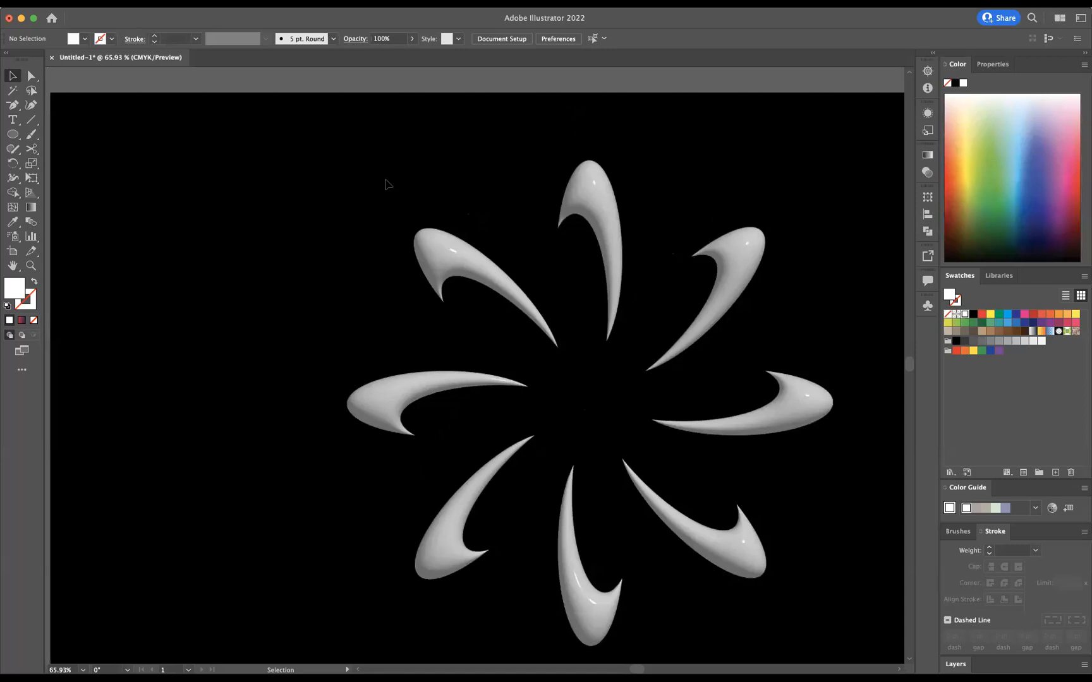
pyautogui.moveTo(353, 170); pyautogui.dragTo(789, 589)
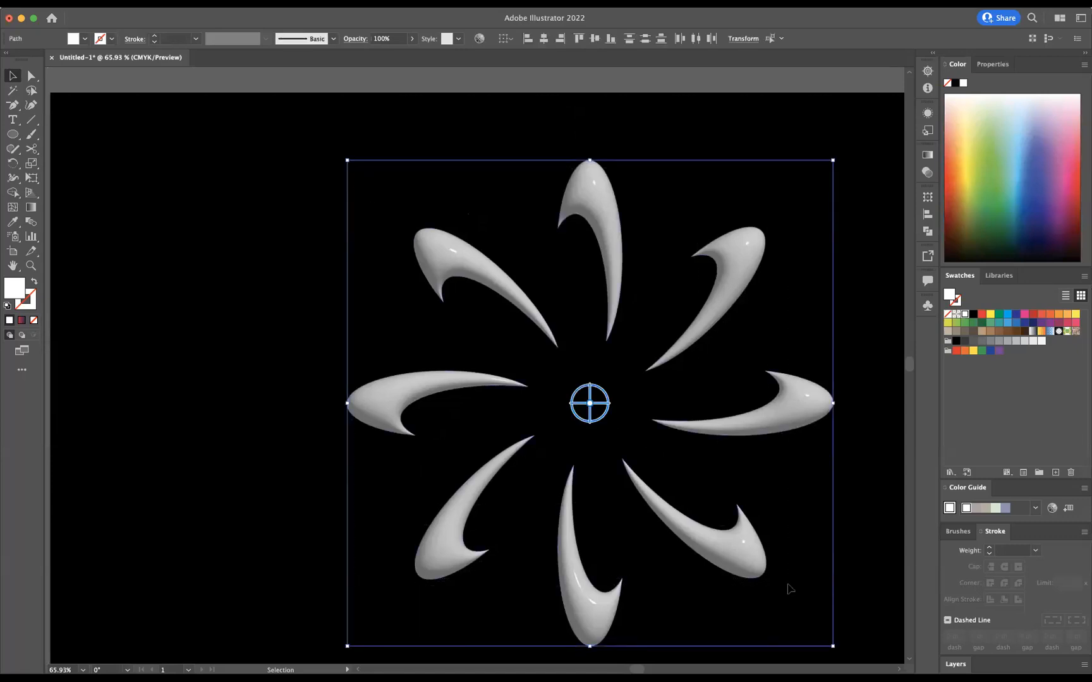
pyautogui.press('Delete')
# - Draw a tall, narrow ellipse about 23 by 70 mm with a white outline and no fill
pyautogui.moveTo(768, 507); pyautogui.dragTo(741, 482)
pyautogui.click(12, 134)
pyautogui.moveTo(468, 103); pyautogui.dragTo(517, 248)
pyautogui.click(35, 282)
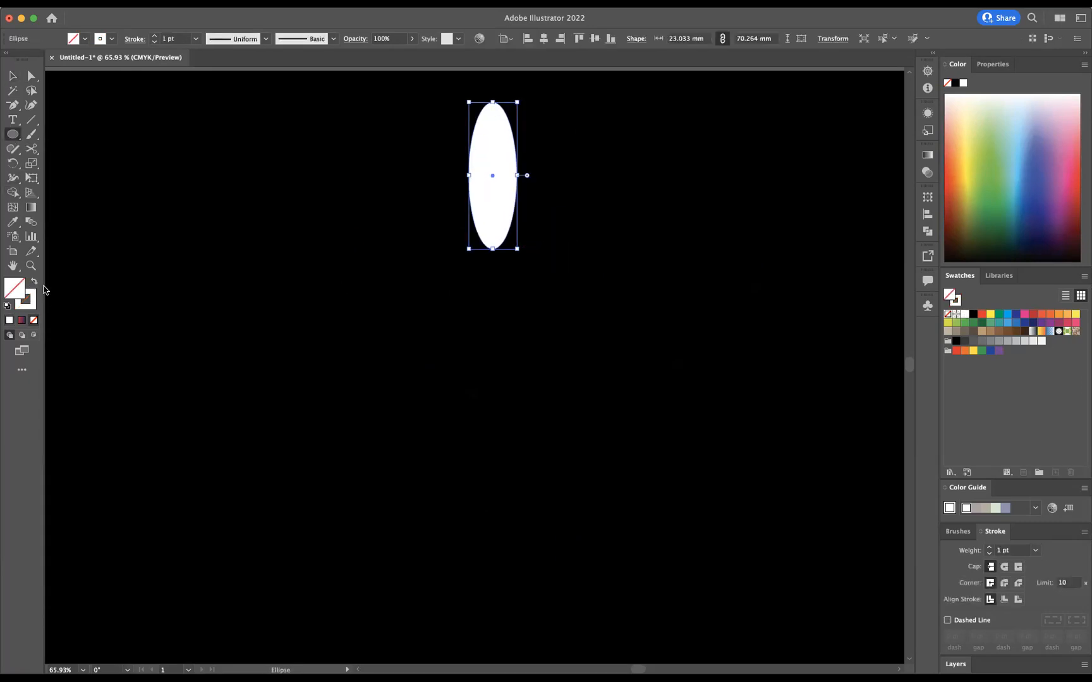
pyautogui.press('v')
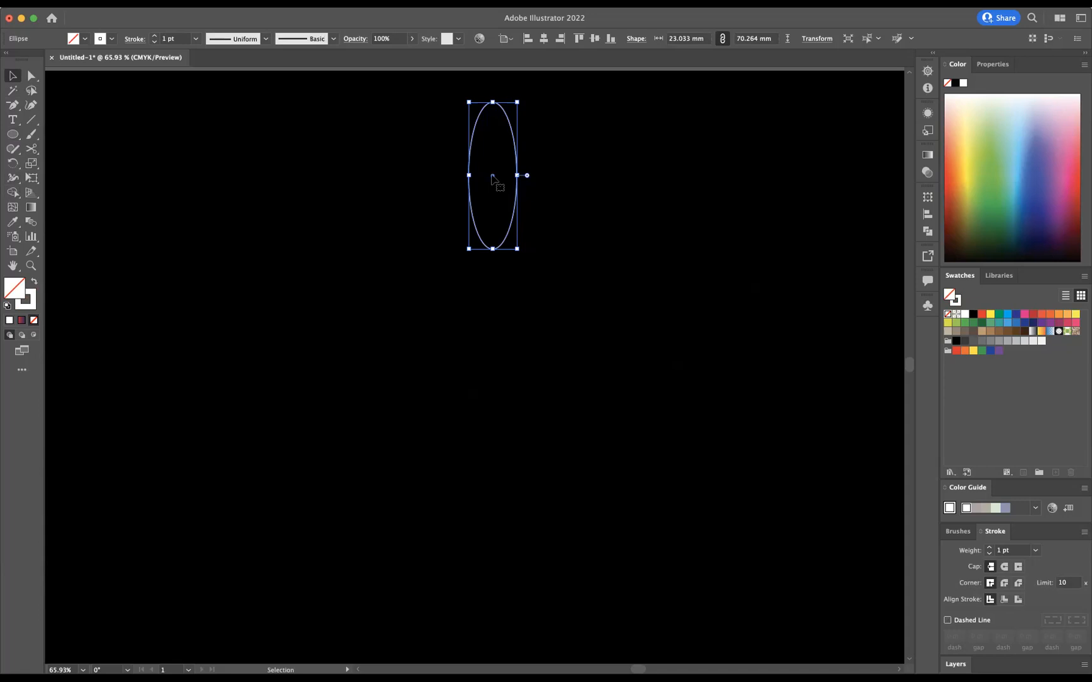
# - Duplicate the ellipse slightly down and to the left, then cut the copy away with Shape Builder, leaving a crescent
pyautogui.moveTo(492, 177); pyautogui.dragTo(482, 216)
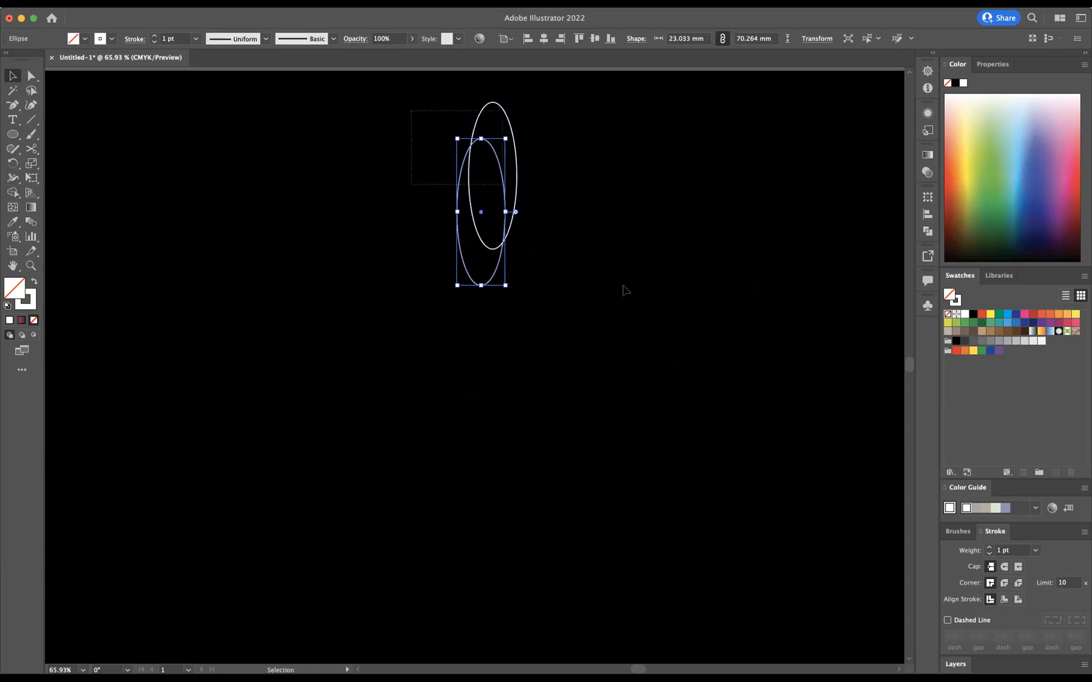
pyautogui.moveTo(419, 111); pyautogui.dragTo(650, 311)
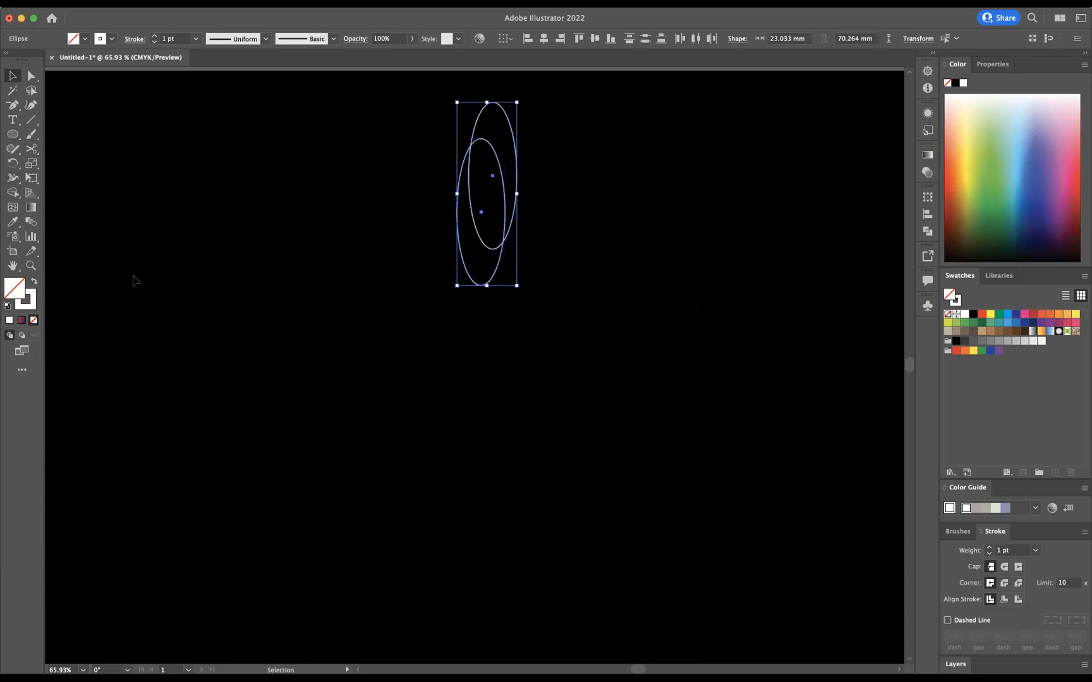
pyautogui.click(16, 196)
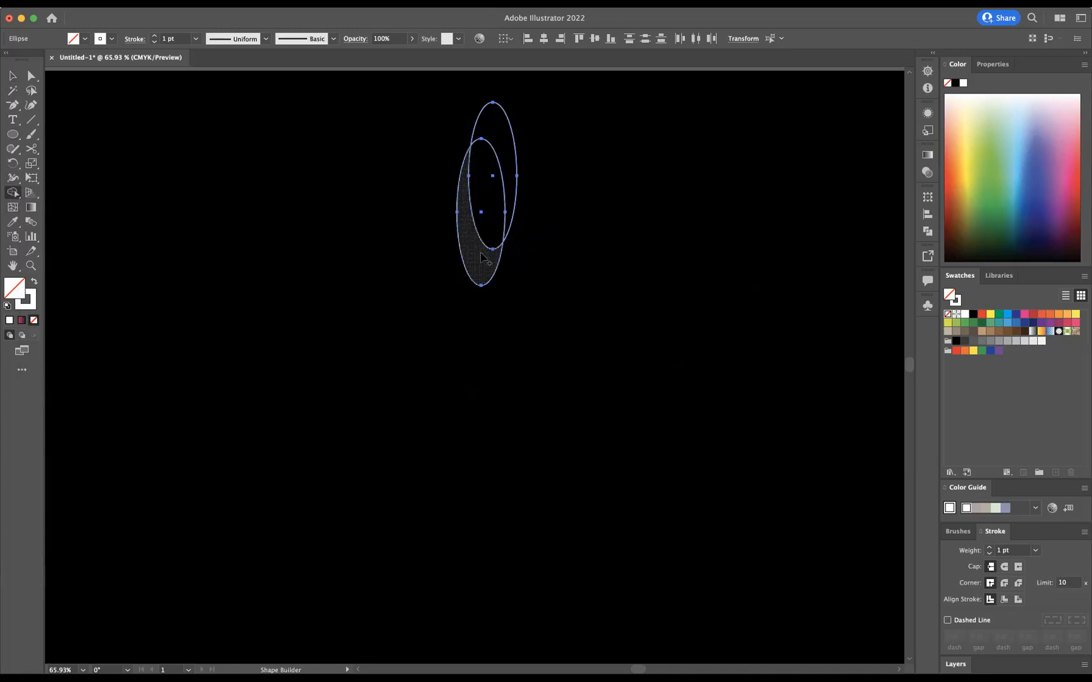
pyautogui.moveTo(480, 261); pyautogui.dragTo(493, 210)
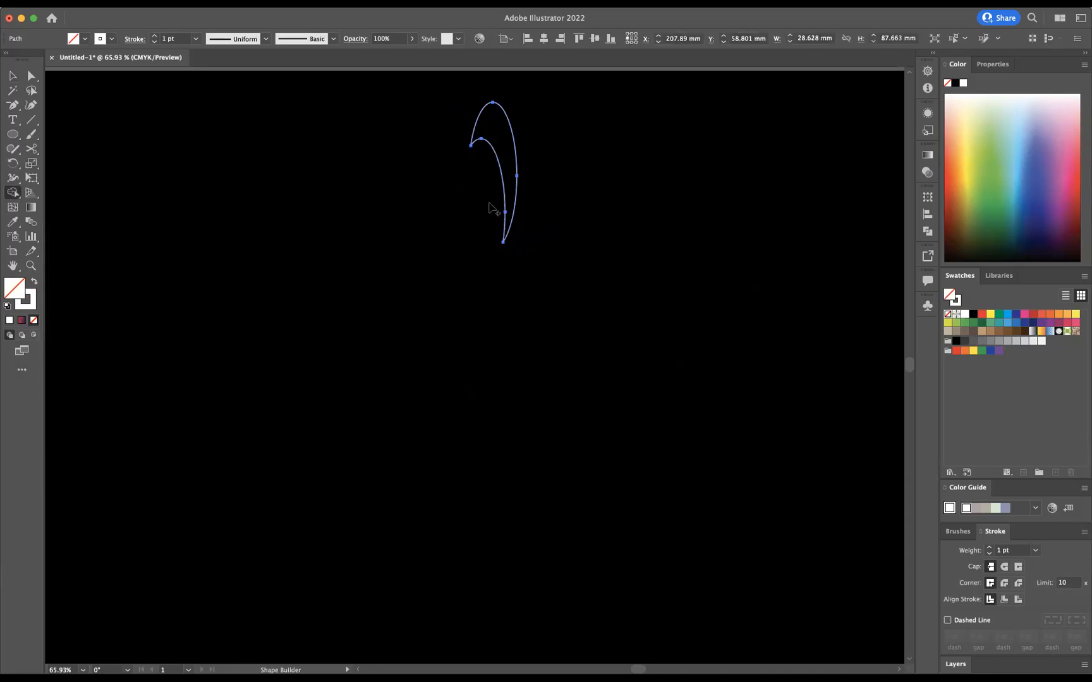
# - Enlarge the crescent to about 30 by 90 mm
pyautogui.click(12, 74)
pyautogui.click(564, 225)
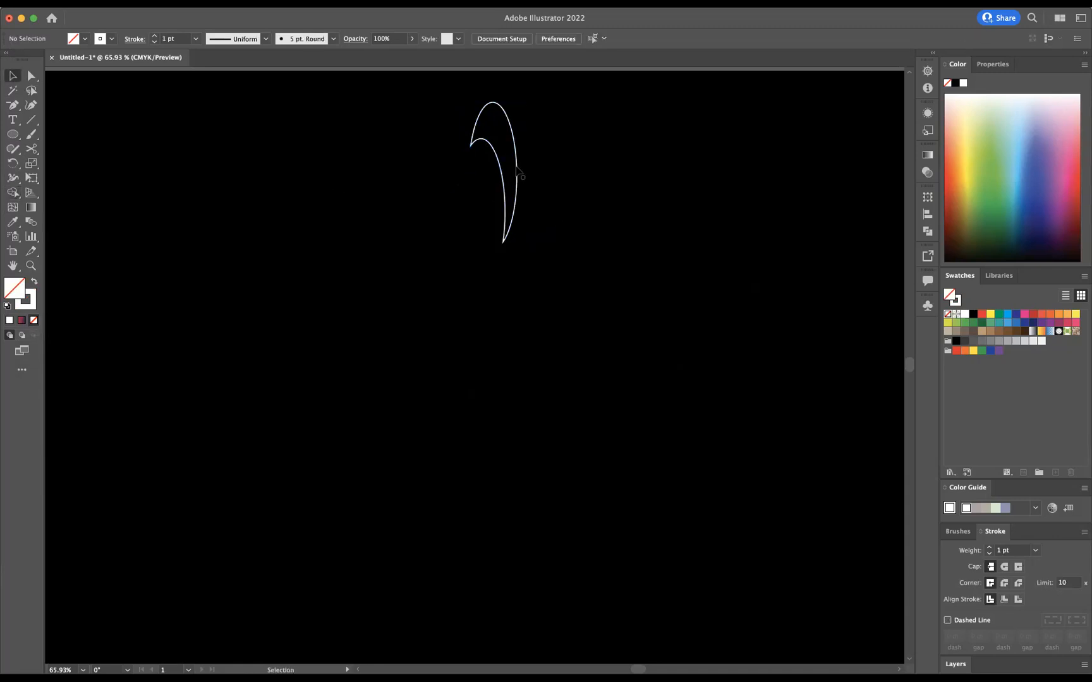
pyautogui.click(516, 170)
pyautogui.moveTo(517, 172); pyautogui.dragTo(525, 181)
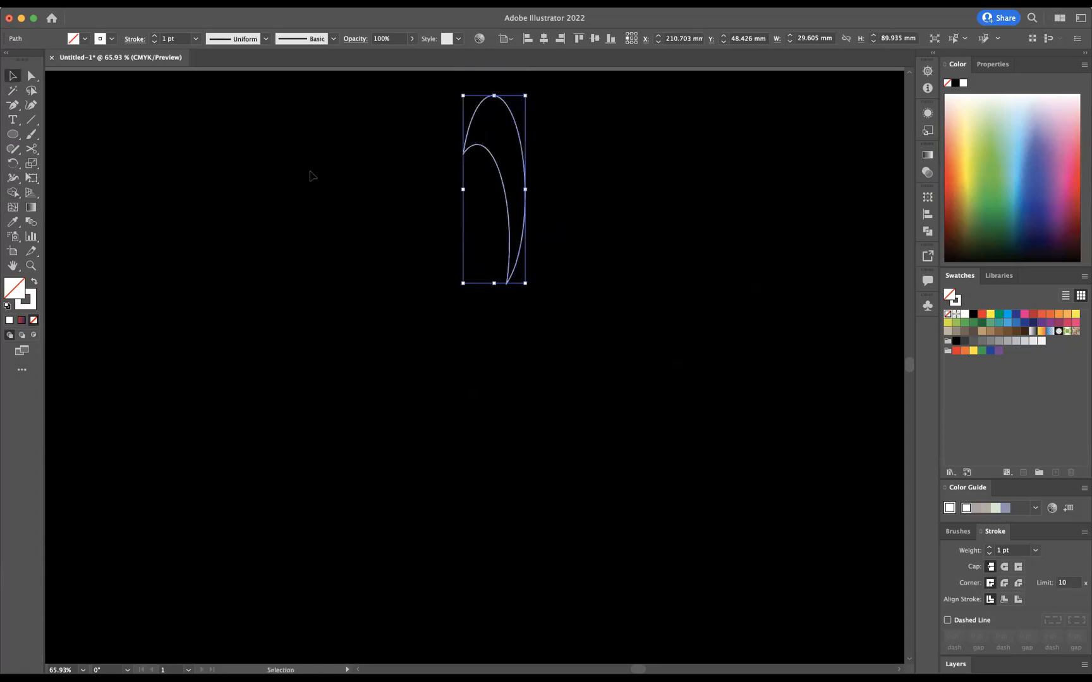
# - Draw a circle about 19 mm wide below the crescent and align both shapes to their horizontal centers
pyautogui.click(18, 136)
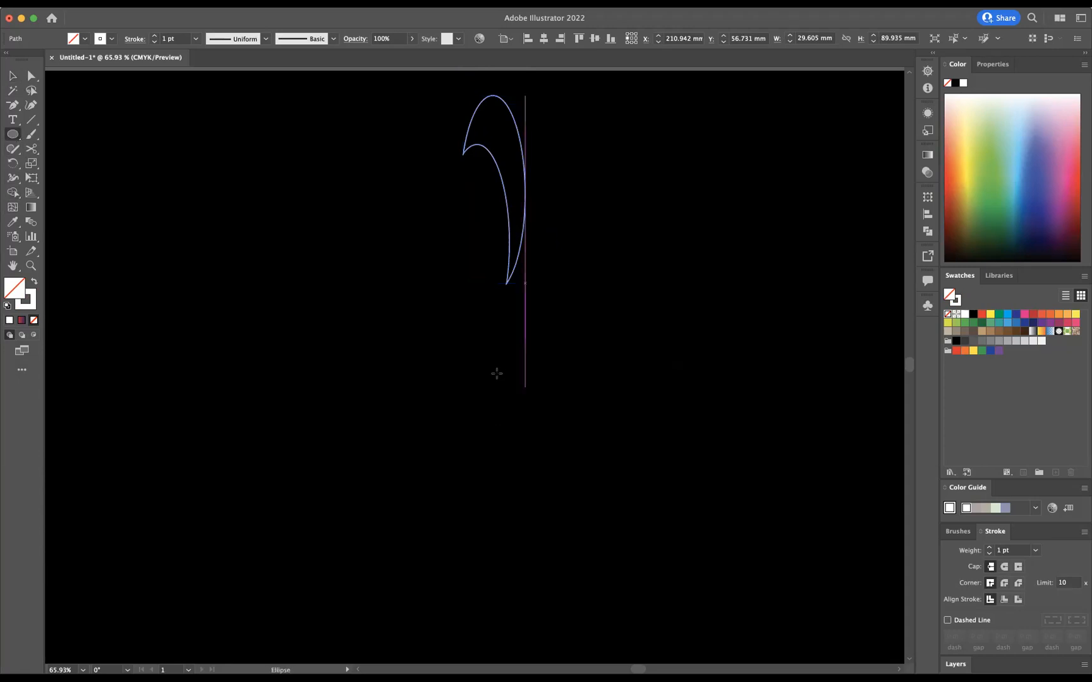
pyautogui.moveTo(495, 373); pyautogui.dragTo(514, 393)
pyautogui.click(19, 72)
pyautogui.moveTo(441, 122); pyautogui.dragTo(581, 340)
pyautogui.moveTo(398, 142); pyautogui.dragTo(557, 393)
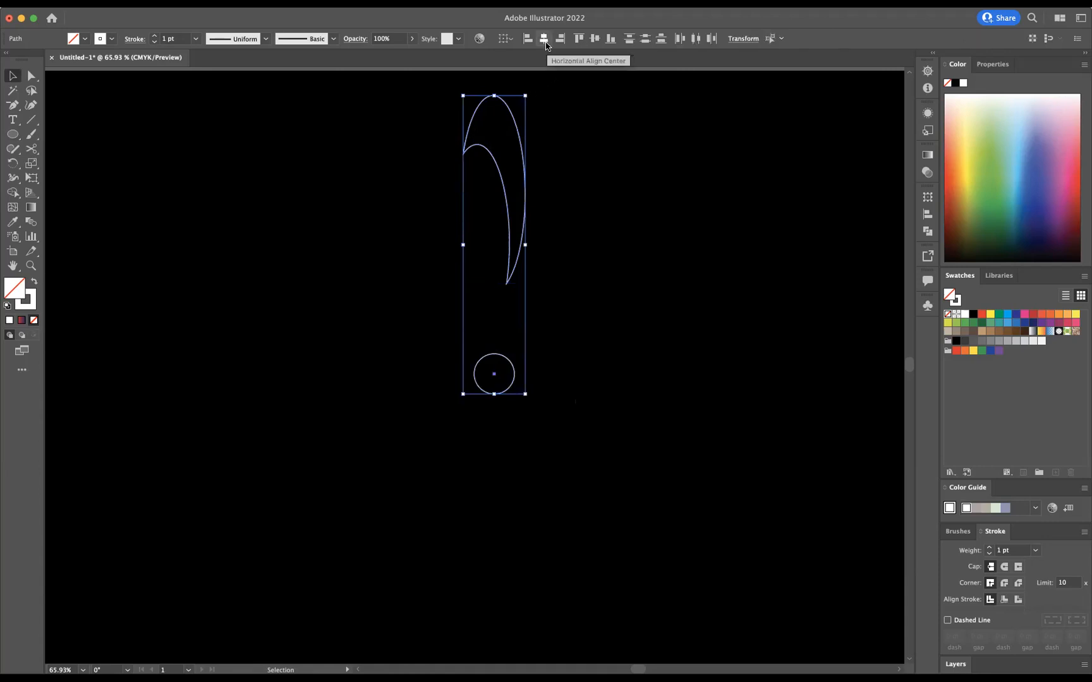
pyautogui.click(544, 40)
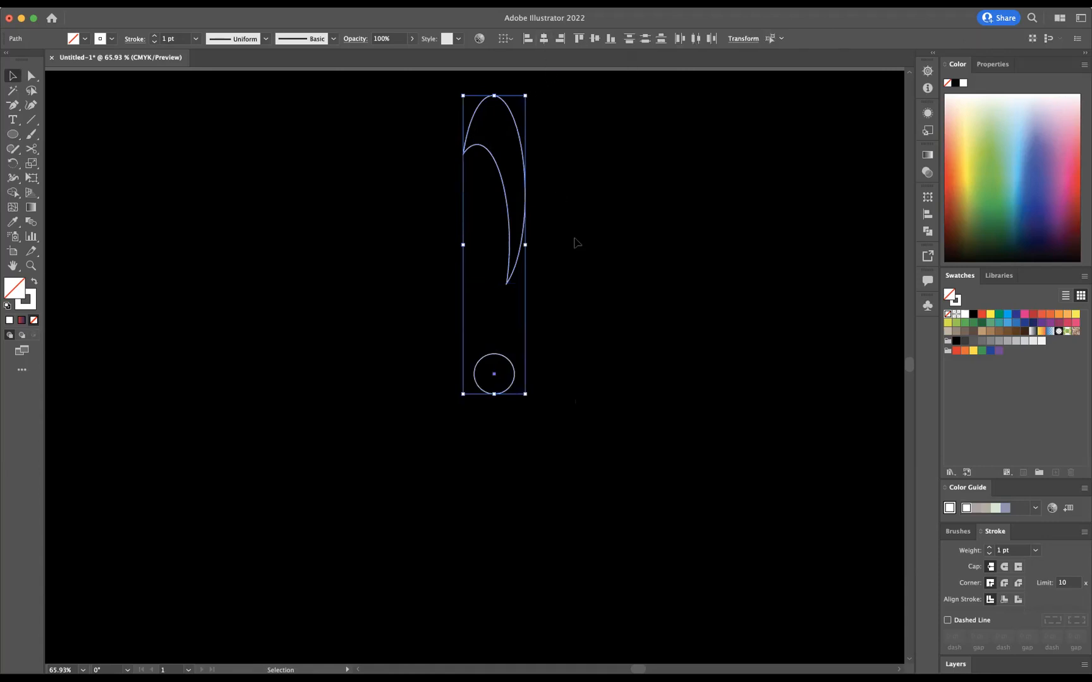
pyautogui.click(575, 239)
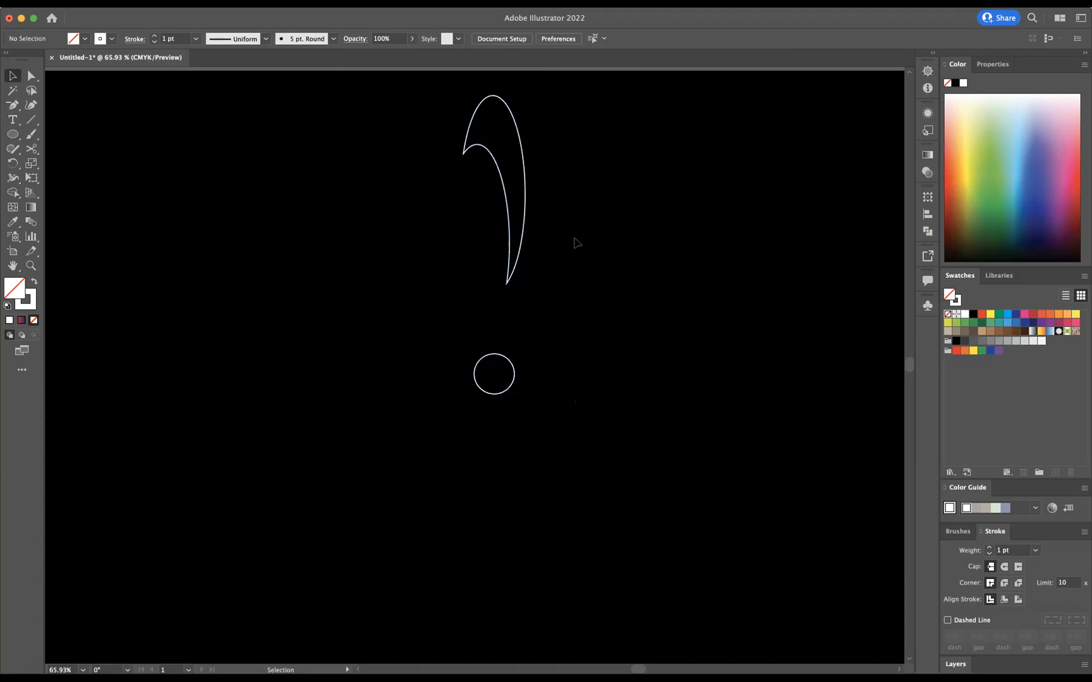
# - Create a copy of the crescent rotated 45° around the circle's center
pyautogui.click(525, 187)
pyautogui.click(13, 163)
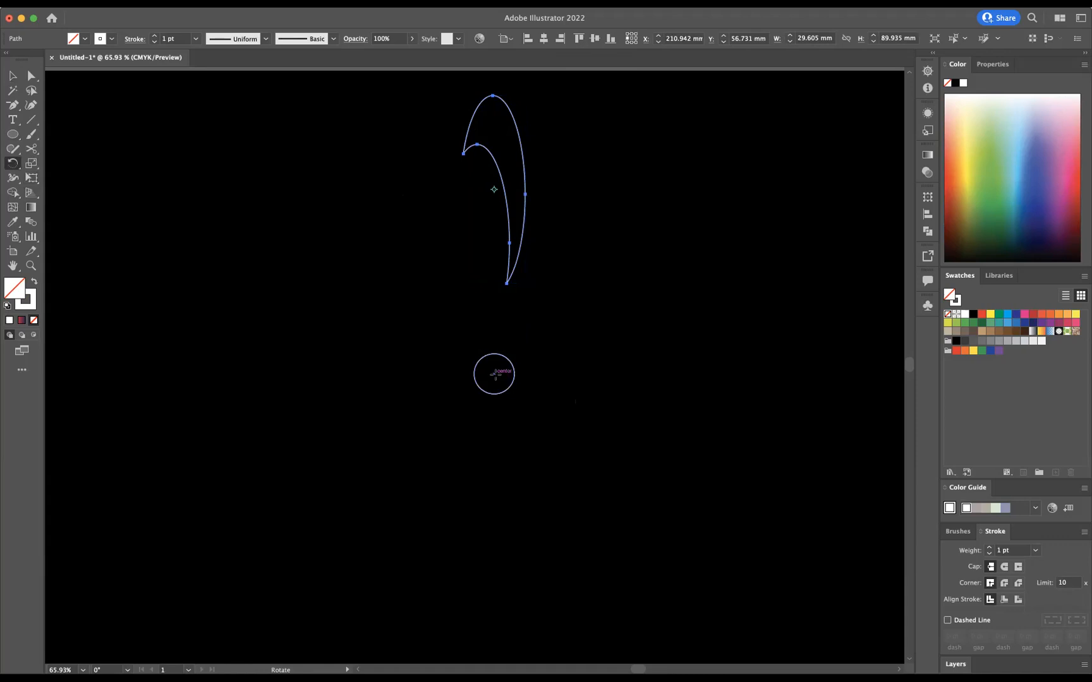
pyautogui.keyDown('alt'); pyautogui.click(494, 374); pyautogui.keyUp('alt')
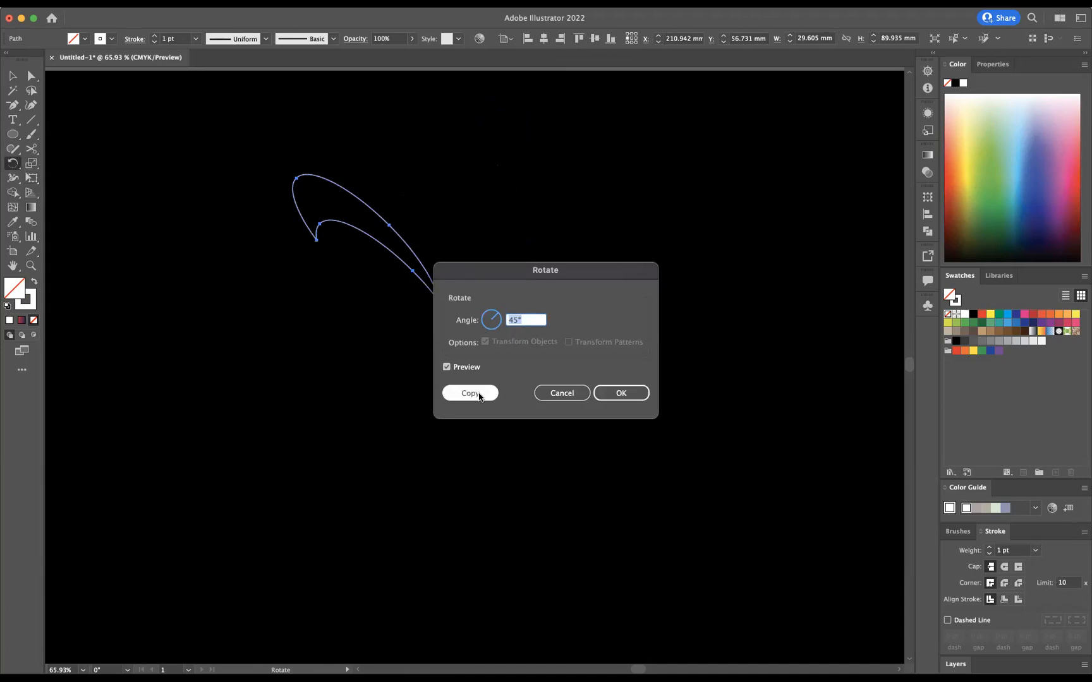
pyautogui.click(479, 395)
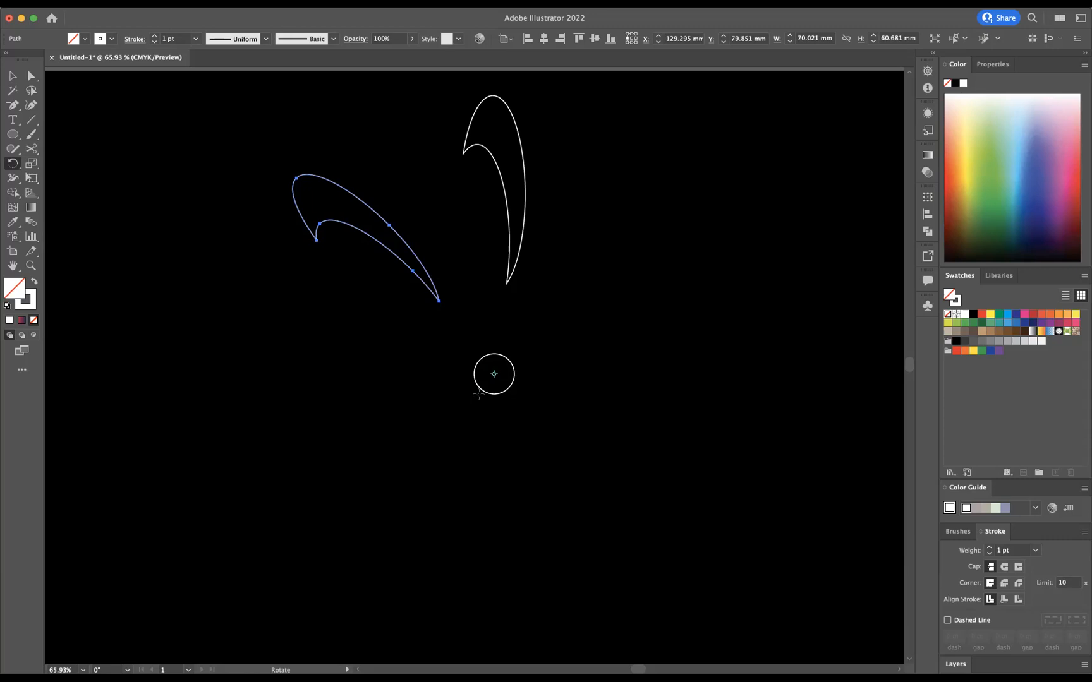
# - Repeat the rotated copy six more times to complete a ring of eight crescents around the circle
pyautogui.press('super+d')
pyautogui.press('super+d')
pyautogui.press('super+d')
pyautogui.press('super+d')
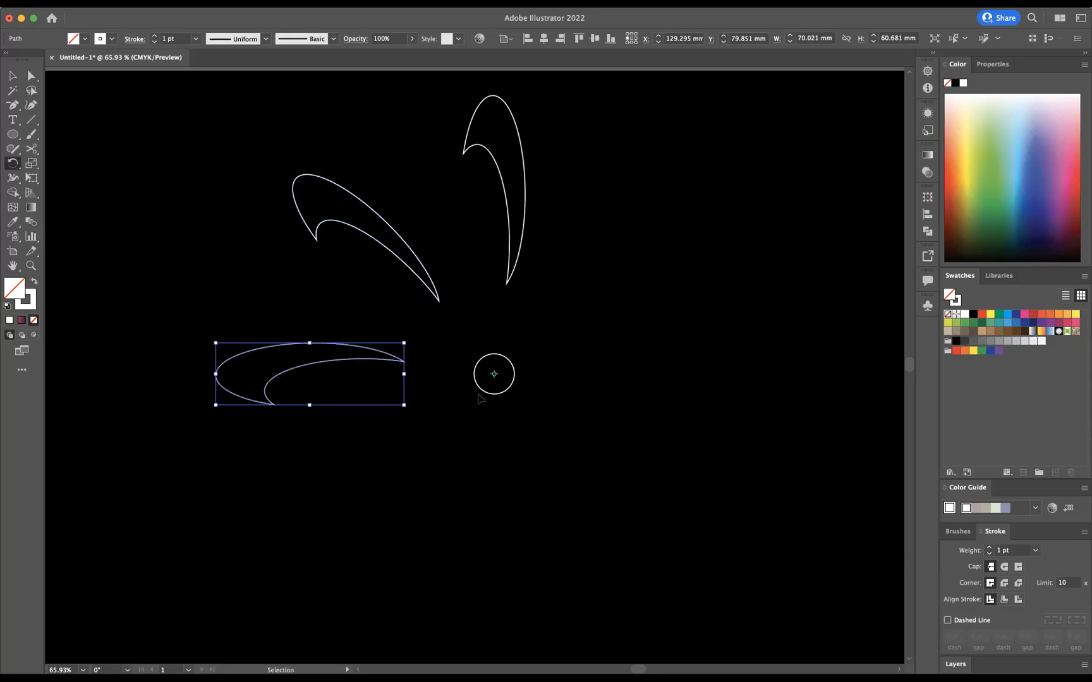
pyautogui.press('super+d')
pyautogui.press('super+d')
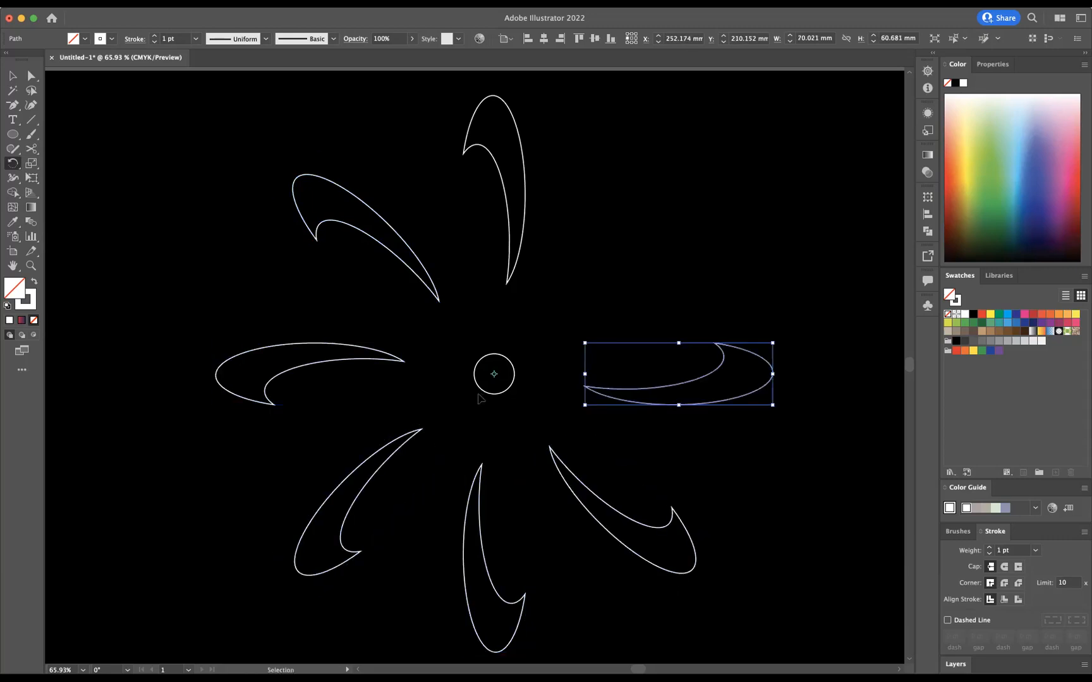
# - Delete the small circle at the center of the crescent ring
pyautogui.press('v')
pyautogui.click(281, 310)
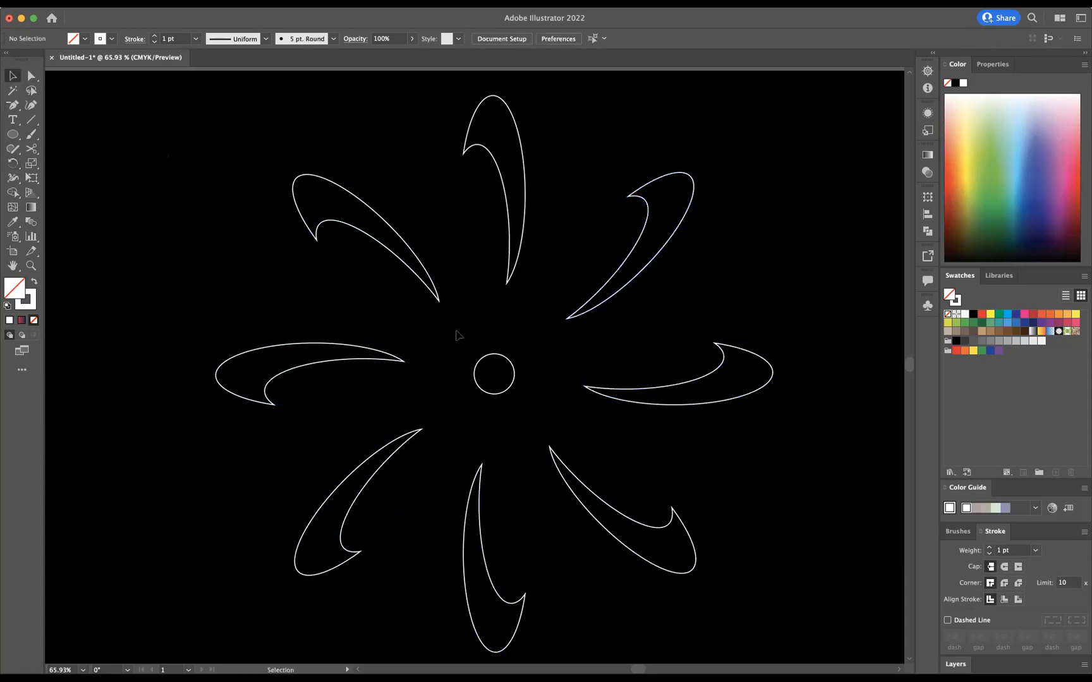
pyautogui.moveTo(497, 376); pyautogui.dragTo(529, 418)
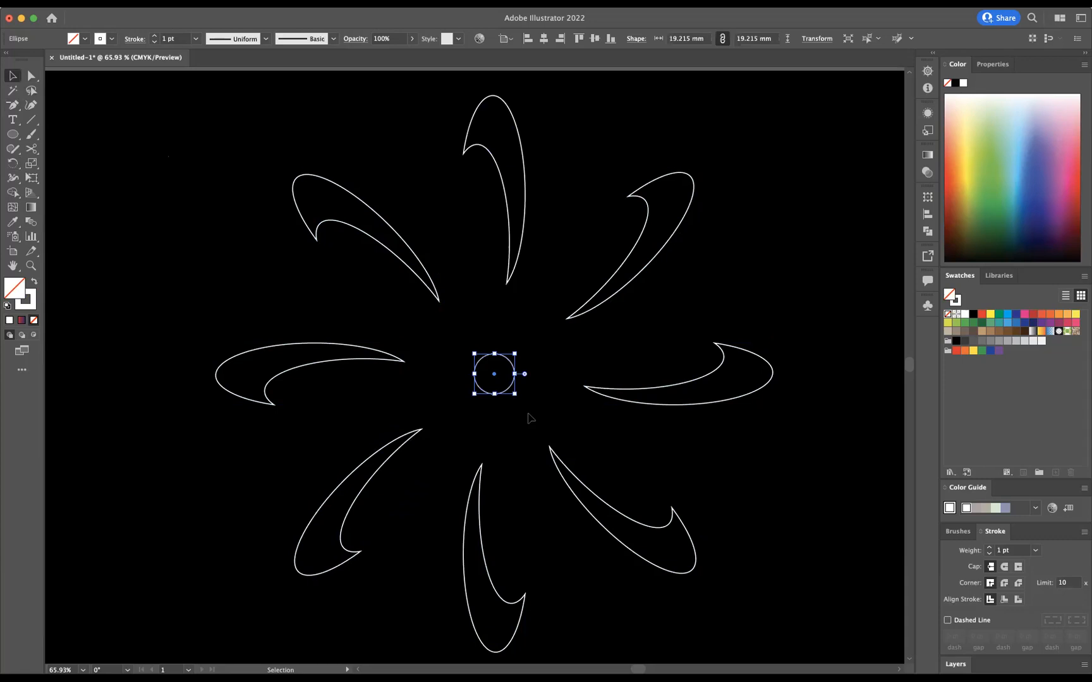
pyautogui.press('Delete')
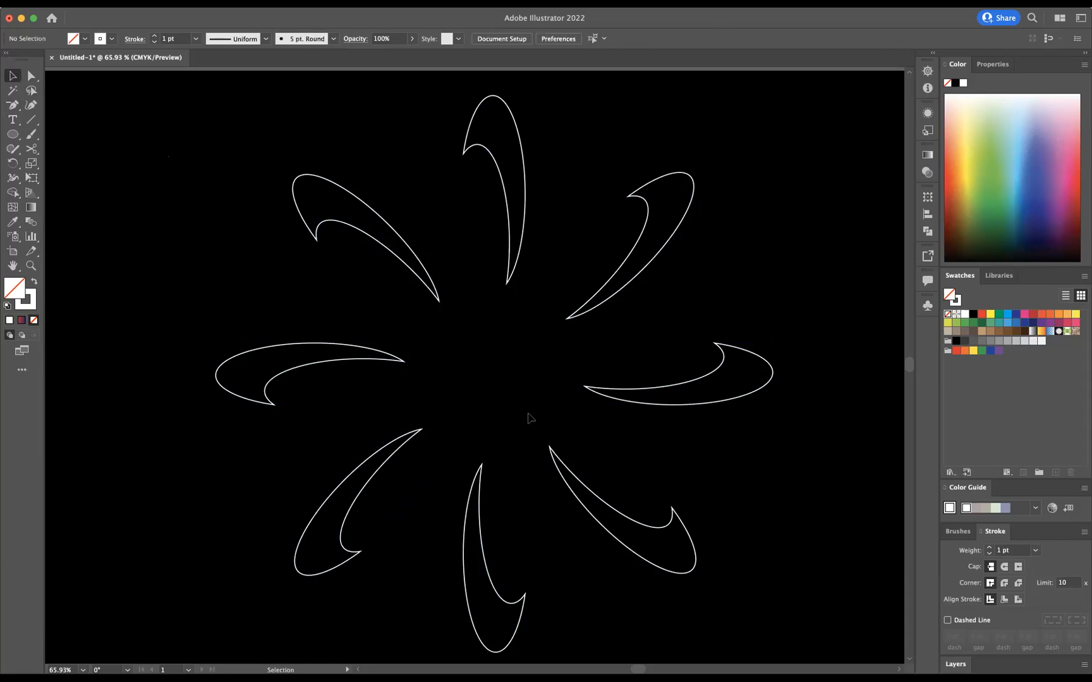
# - Swap fill and stroke on all eight crescents to make them solid white, and scale the ring down slightly around its center
pyautogui.moveTo(216, 113); pyautogui.dragTo(793, 606)
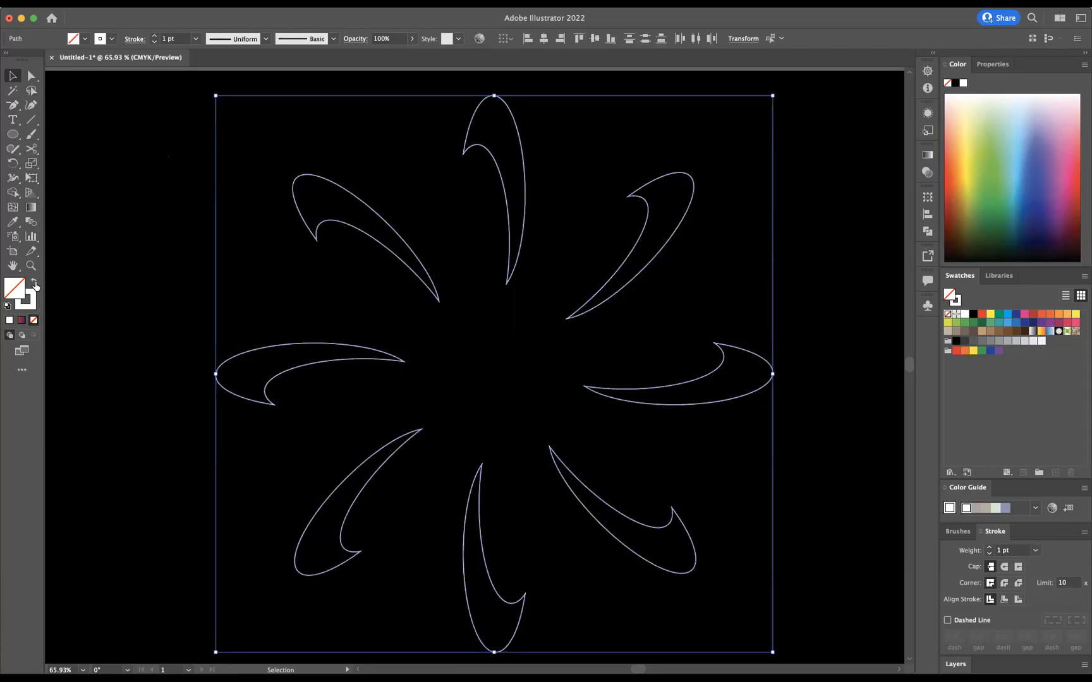
pyautogui.click(34, 285)
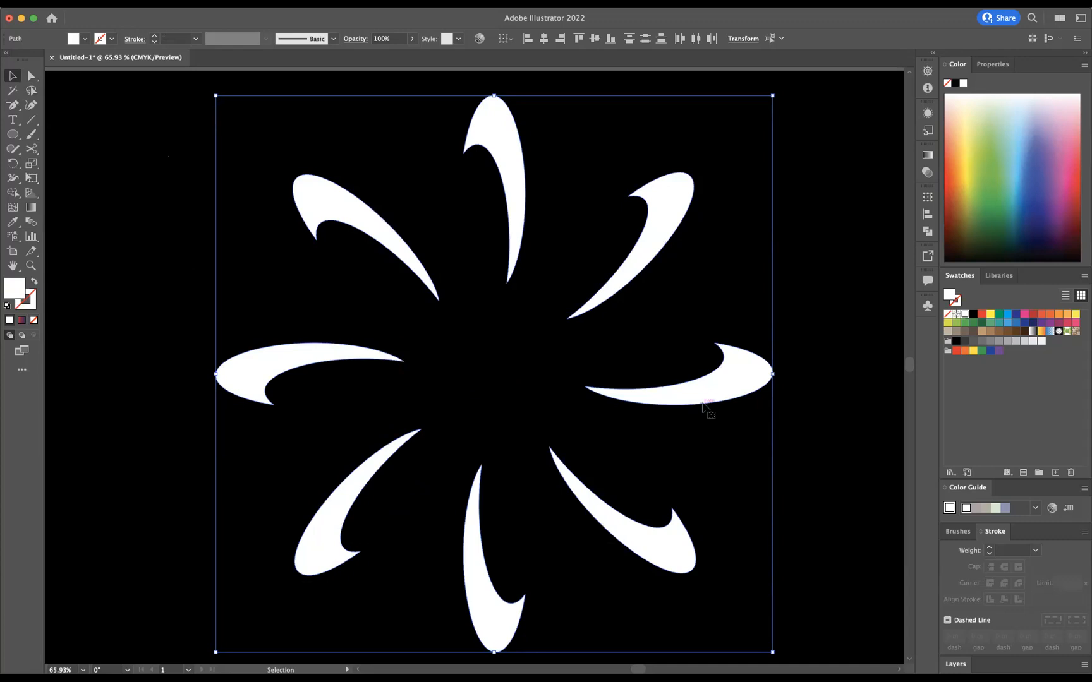
pyautogui.moveTo(772, 374); pyautogui.dragTo(746, 373)
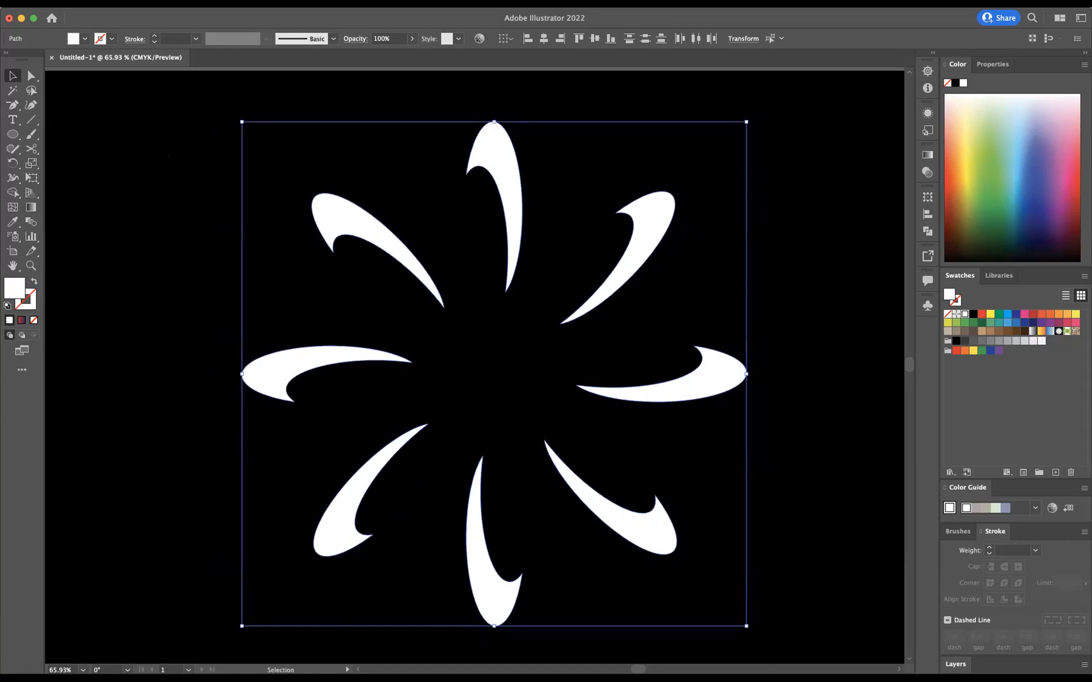
# - Apply the 3D Inflate effect to all eight crescents
pyautogui.click(258, 5)
pyautogui.moveTo(273, 87)
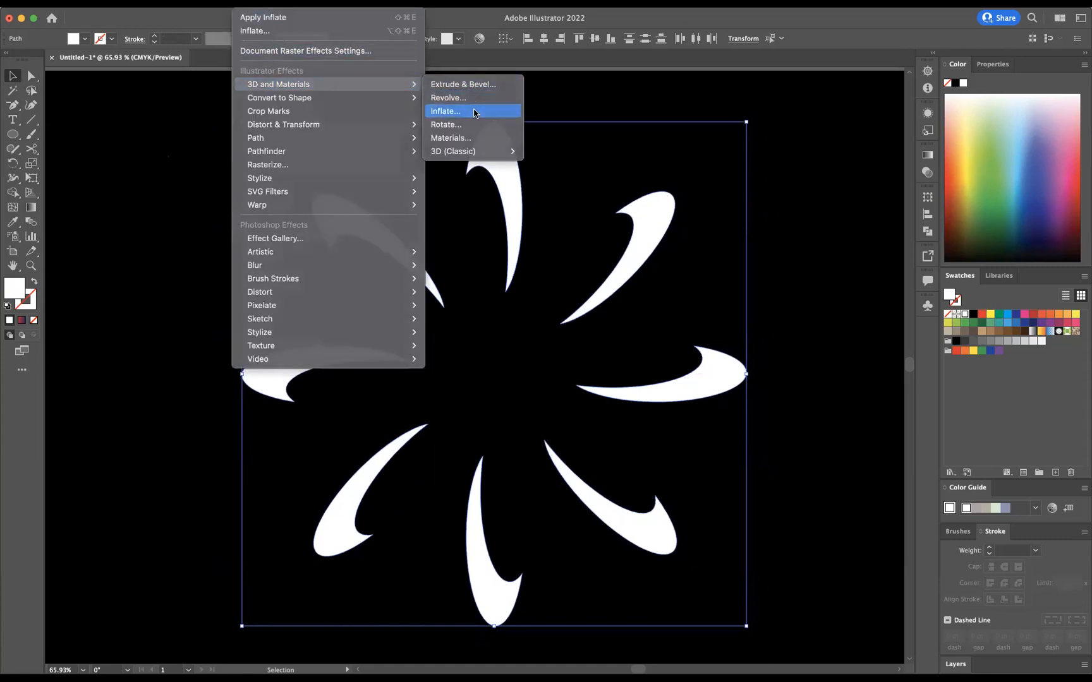
pyautogui.click(475, 112)
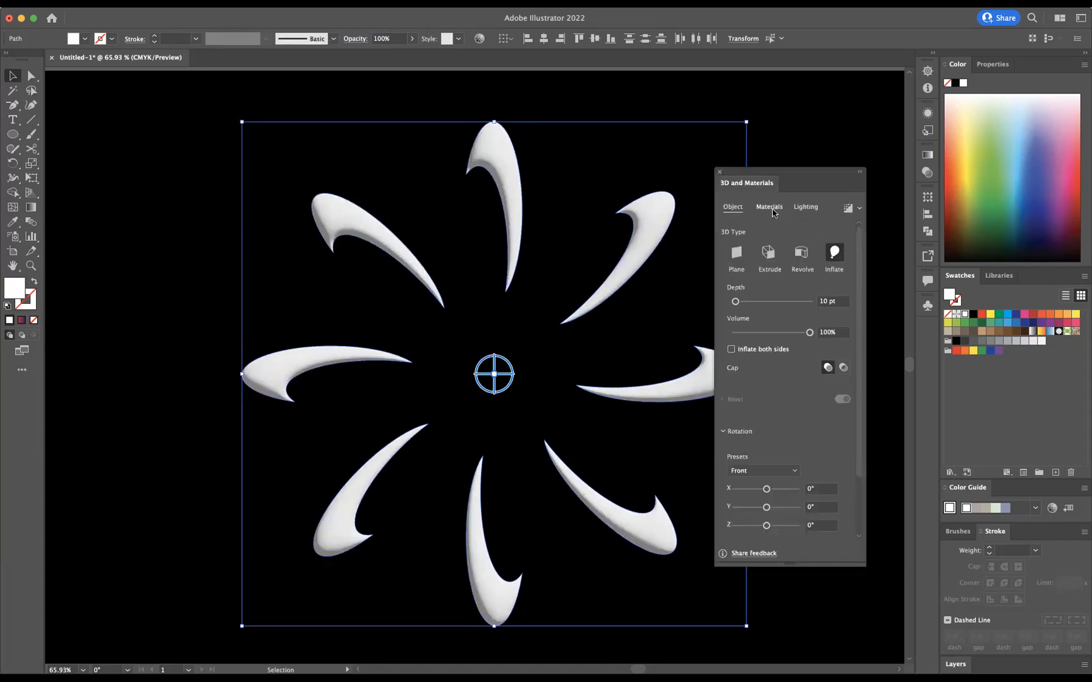
# - Set the default material's roughness to 0 and metallic to 0.47
pyautogui.click(771, 213)
pyautogui.moveTo(858, 470); pyautogui.dragTo(858, 528)
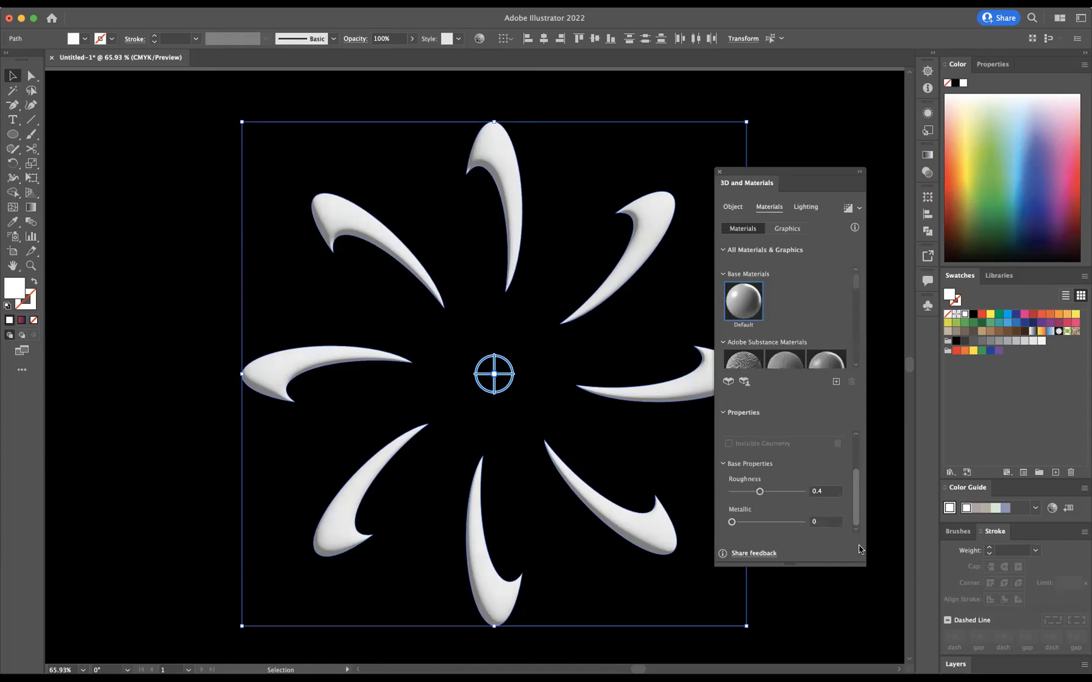
pyautogui.moveTo(760, 491)
pyautogui.mouseDown()
pyautogui.moveTo(731, 492)
pyautogui.moveTo(752, 528)
pyautogui.moveTo(765, 527)
pyautogui.mouseUp()
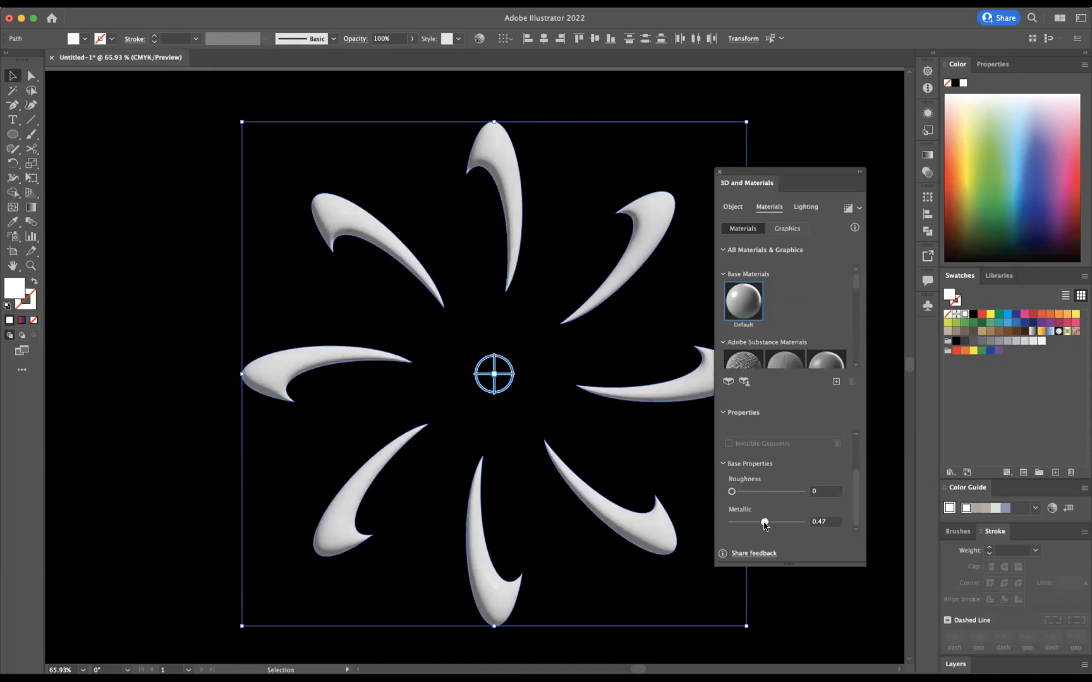
# - Turn on Ray Tracing, render the inflated crescents, and close the 3D settings
pyautogui.click(859, 208)
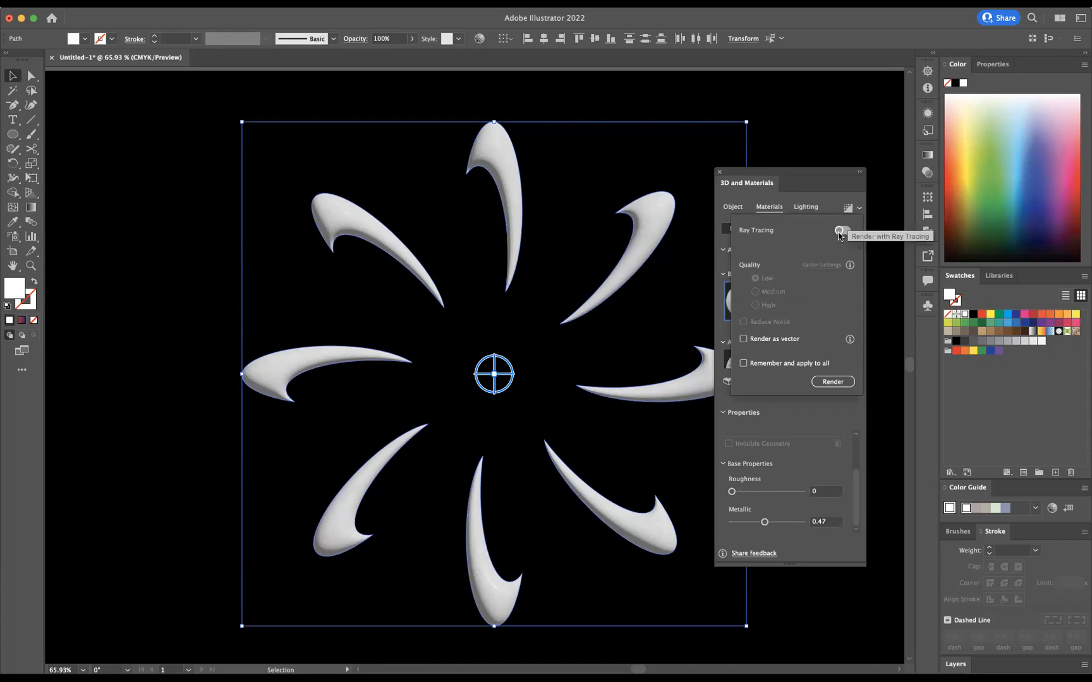
pyautogui.click(837, 233)
pyautogui.click(839, 383)
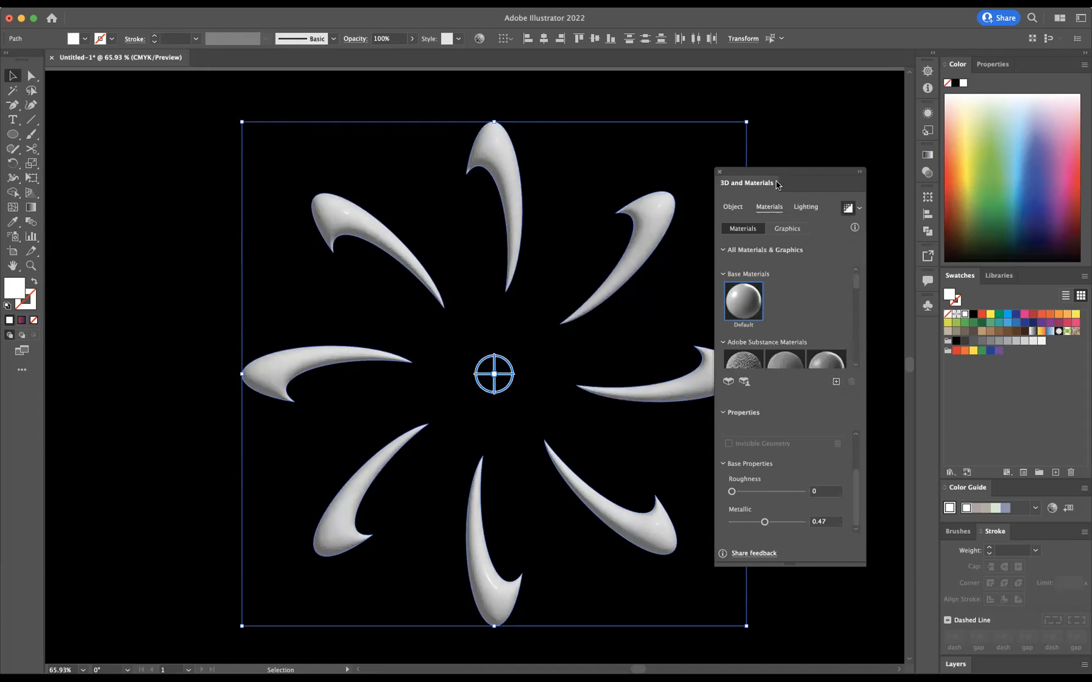
pyautogui.click(721, 171)
# - Expand the appearance of the rendered 3D crescents and deselect them
pyautogui.click(149, 4)
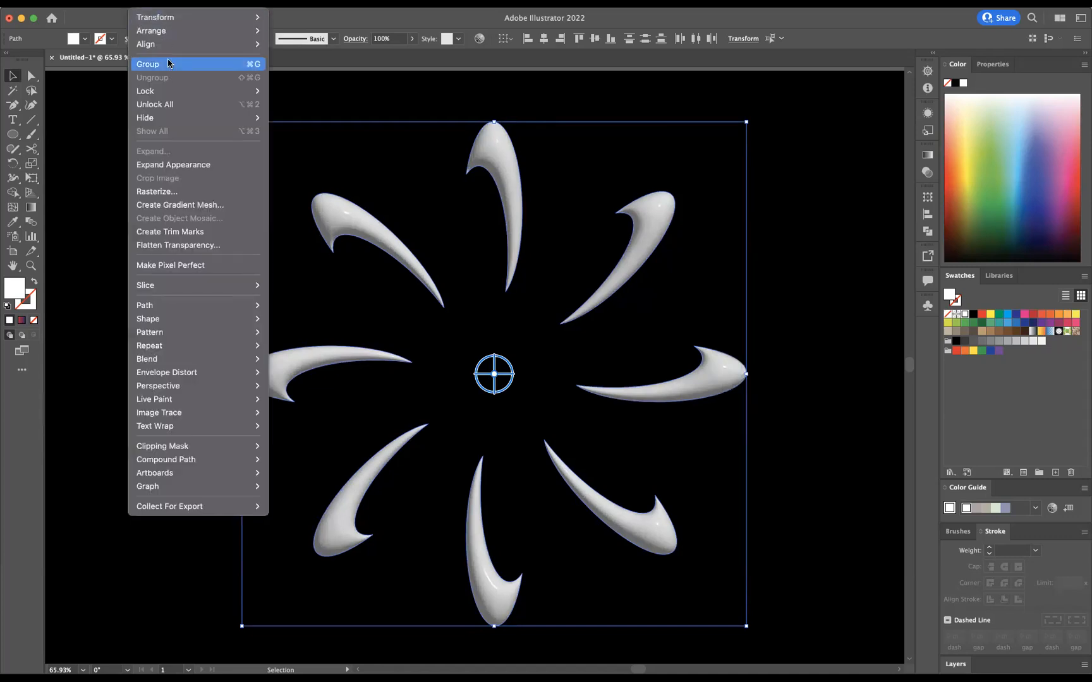
pyautogui.click(175, 165)
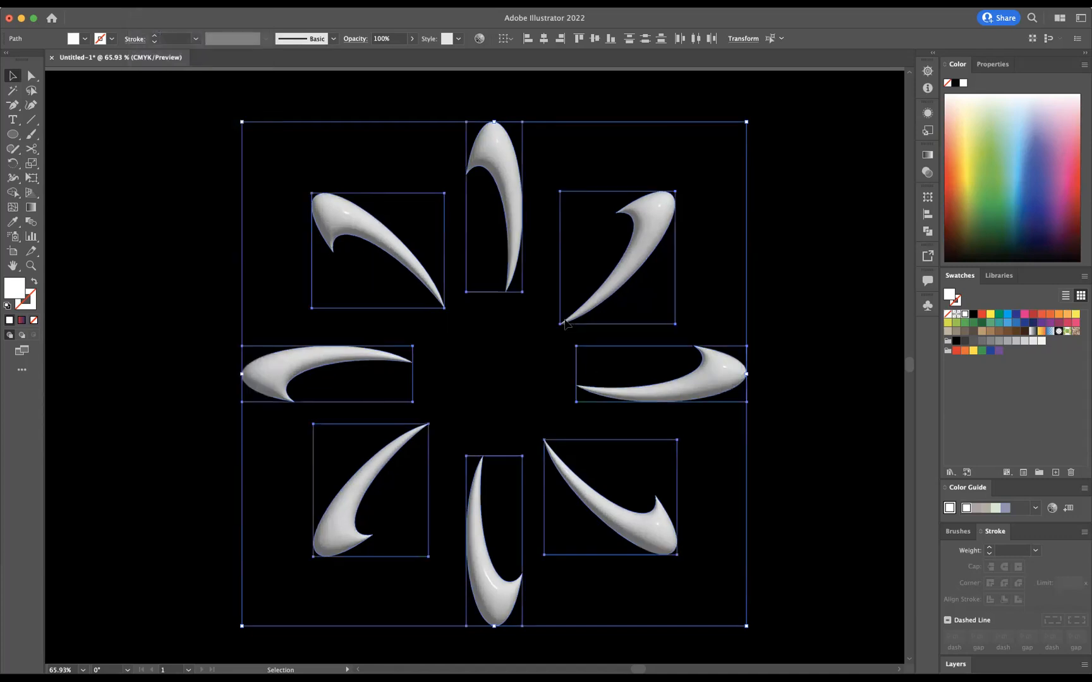
pyautogui.click(828, 338)
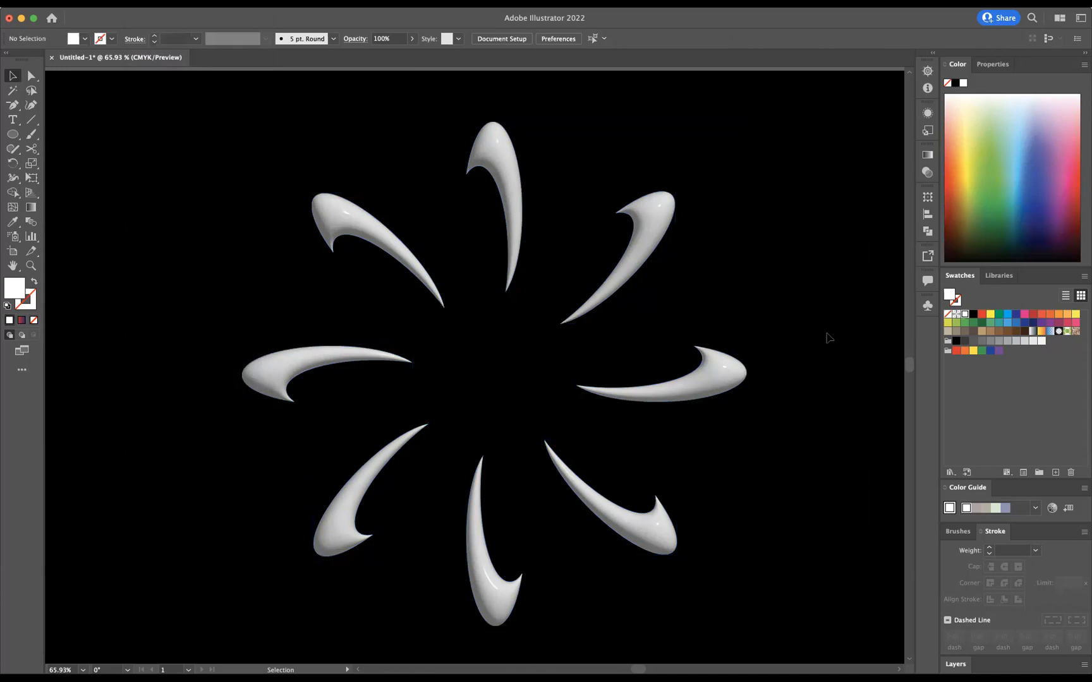
# - Show the artboard in full-screen view and move the whole crescent ring to the right, closer to the artboard's center
pyautogui.press('f')
pyautogui.press('f')
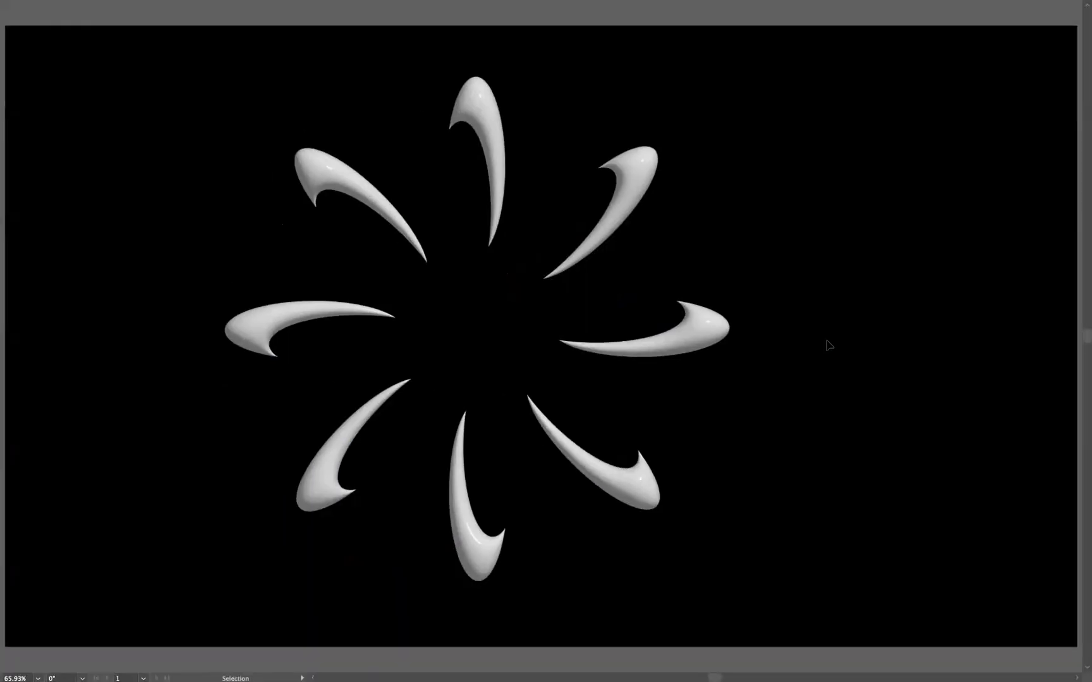
pyautogui.moveTo(212, 90); pyautogui.dragTo(714, 600)
pyautogui.moveTo(658, 345); pyautogui.dragTo(704, 343)
pyautogui.click(134, 165)
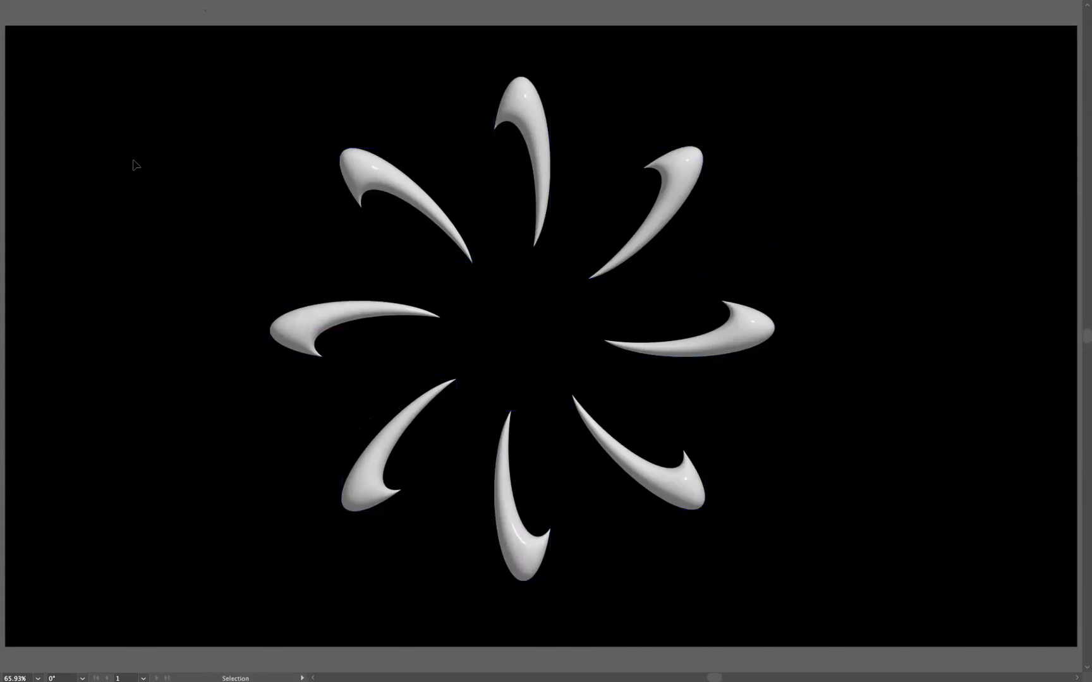